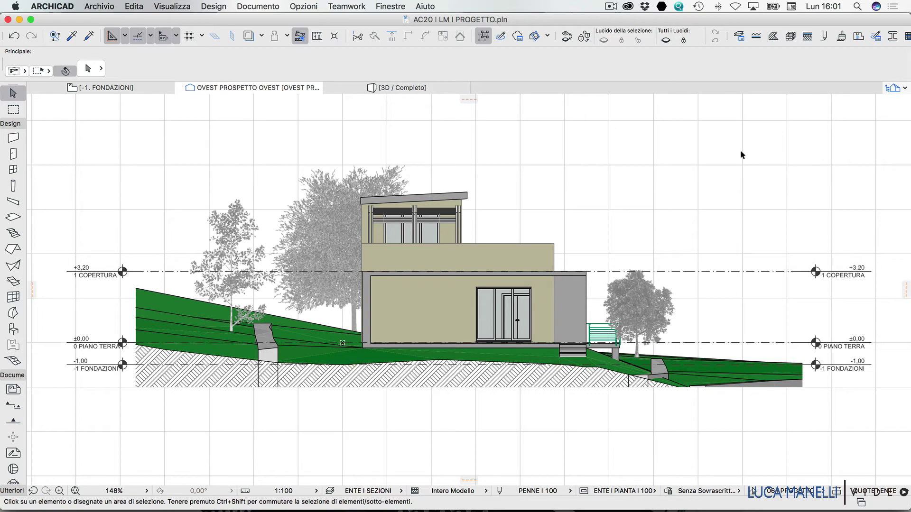
# - Open the Object tool's default settings and display the Giardino 20 library folder under 2.2 Sito e Paesaggio
pyautogui.click(327, 220)
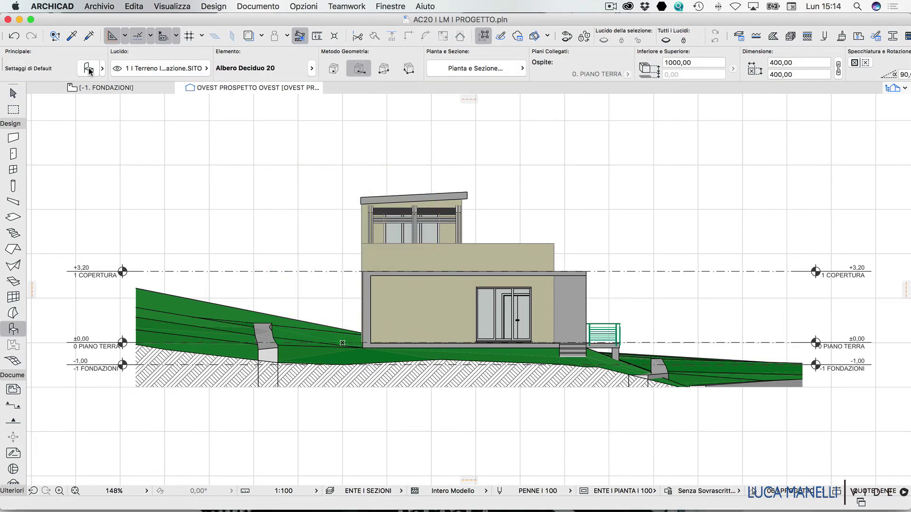
pyautogui.click(89, 69)
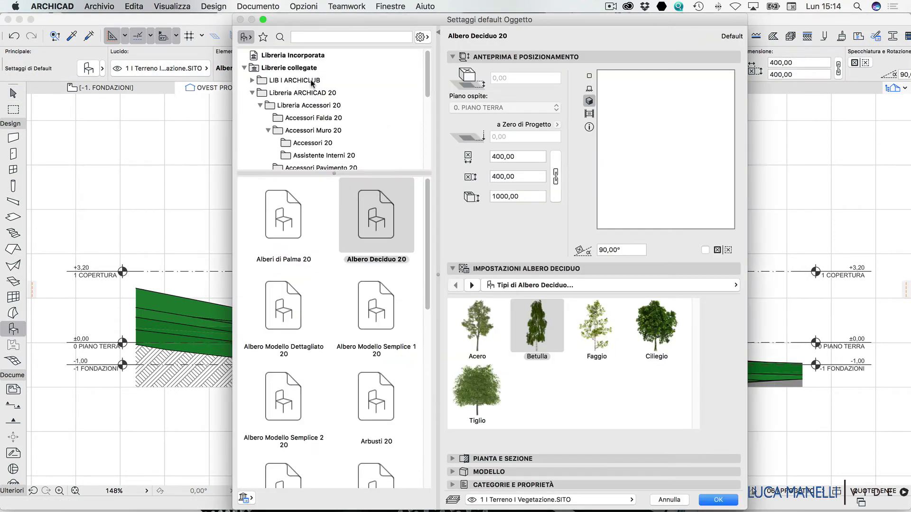
pyautogui.moveTo(425, 78); pyautogui.dragTo(428, 147)
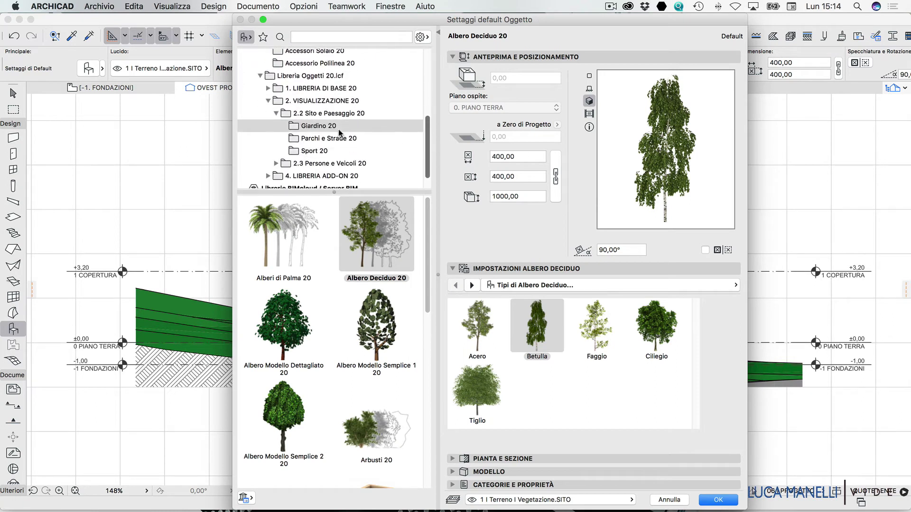
pyautogui.click(293, 128)
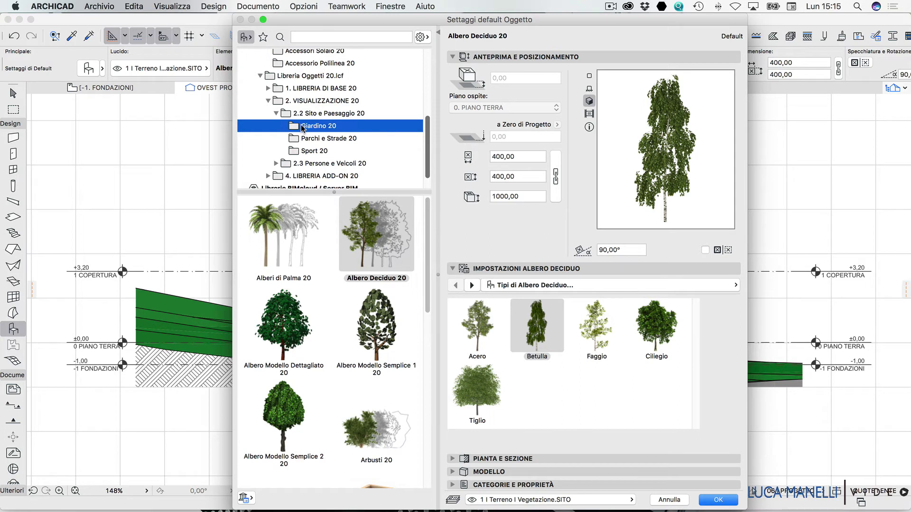
pyautogui.moveTo(332, 191); pyautogui.dragTo(332, 181)
pyautogui.scroll(-2, 427, 238)
pyautogui.moveTo(424, 249); pyautogui.dragTo(424, 213)
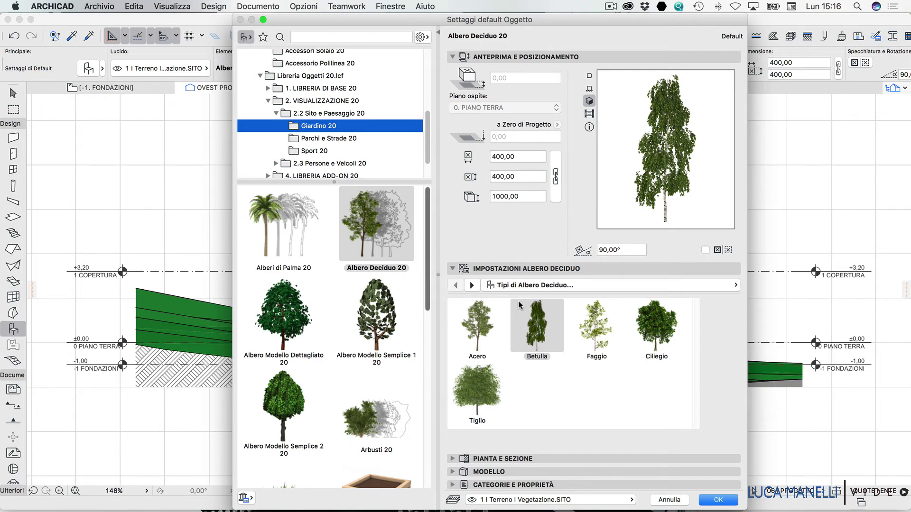
# - Preview the Acero, Faggio and Ciliegio types of Albero Deciduo 20 in 3D and choose Faggio
pyautogui.click(474, 324)
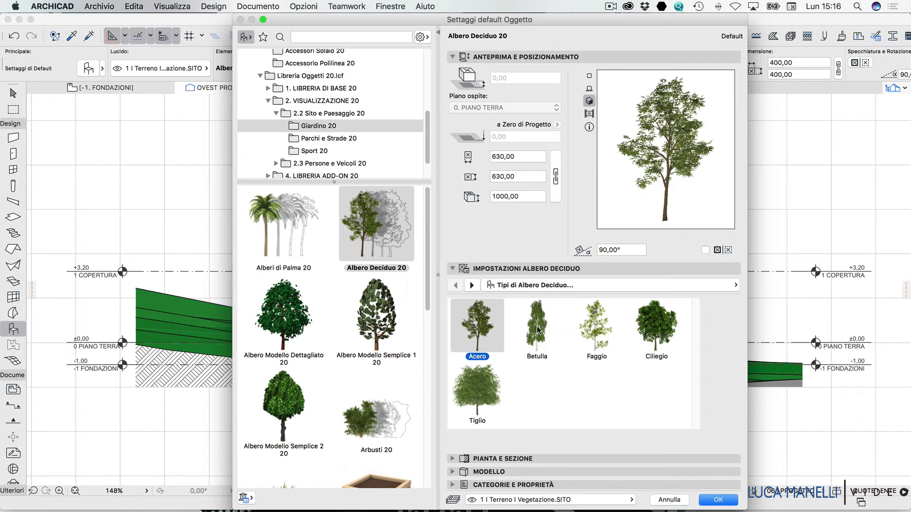
pyautogui.click(594, 331)
pyautogui.click(654, 334)
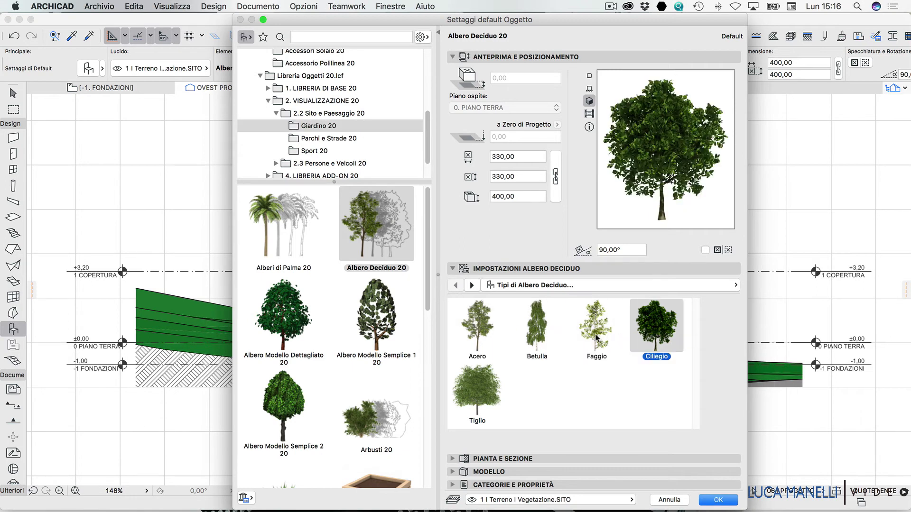
pyautogui.click(587, 349)
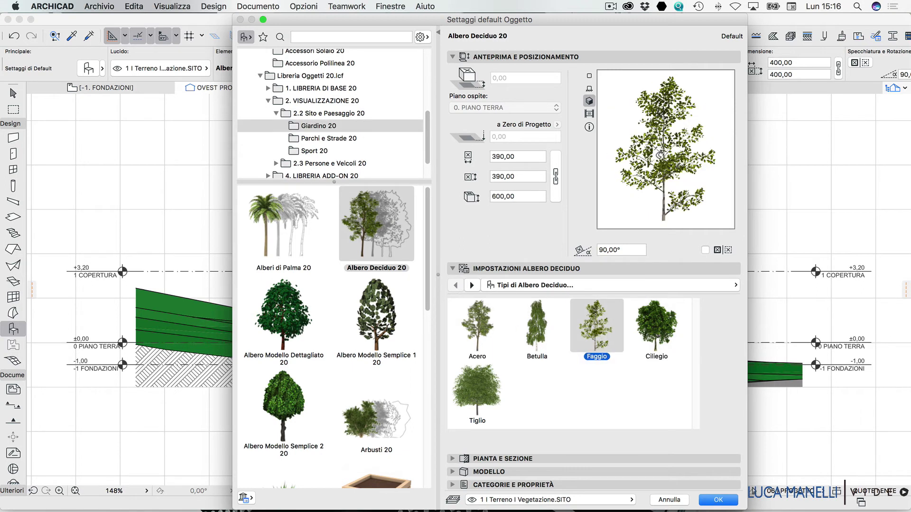
pyautogui.click(589, 101)
# - Set the tree's 2D representation view type to Vista Lato, using the 2D symbol preview
pyautogui.click(469, 286)
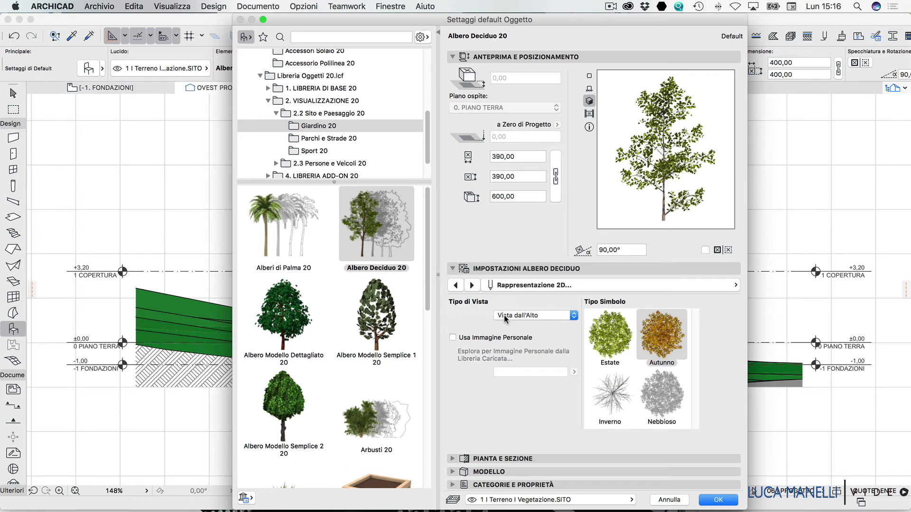
pyautogui.click(589, 78)
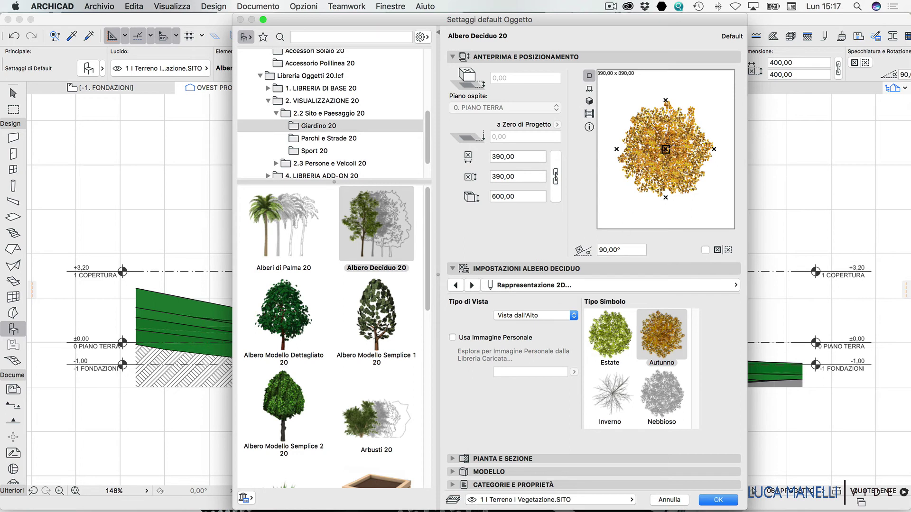
pyautogui.click(573, 316)
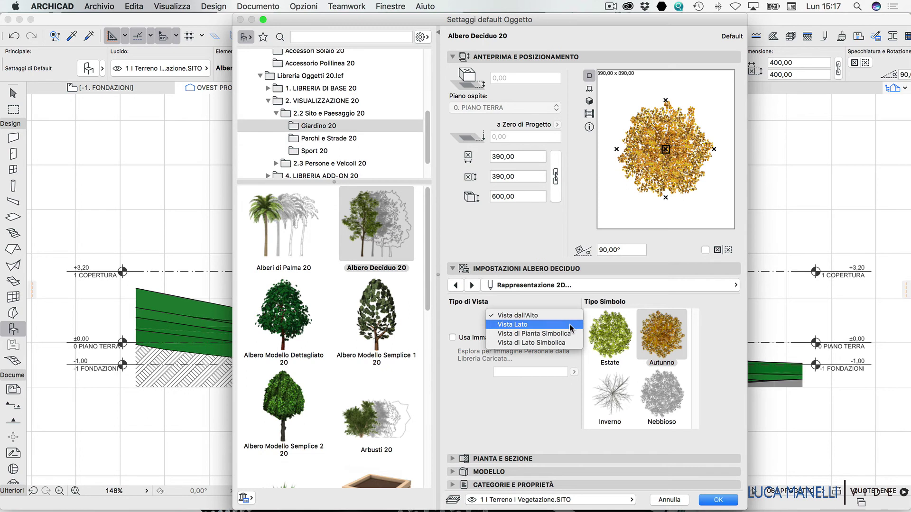
pyautogui.click(569, 324)
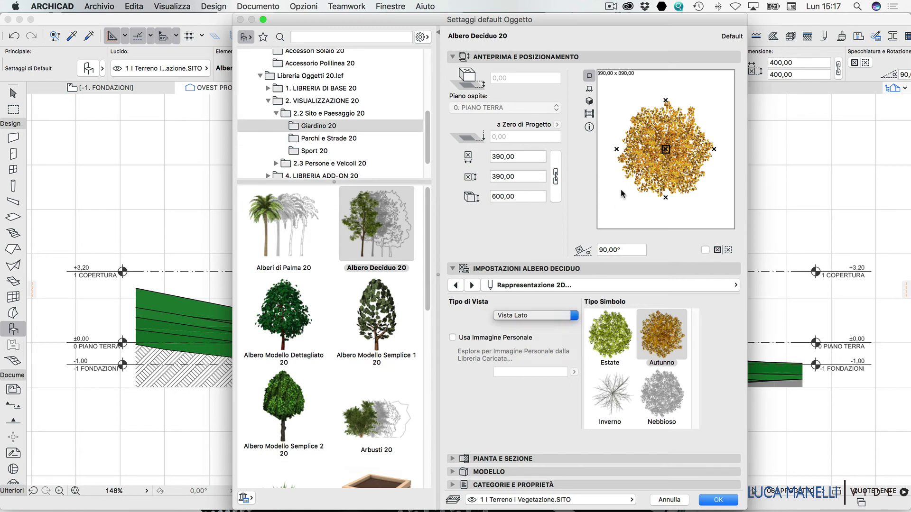
pyautogui.click(623, 127)
pyautogui.click(623, 132)
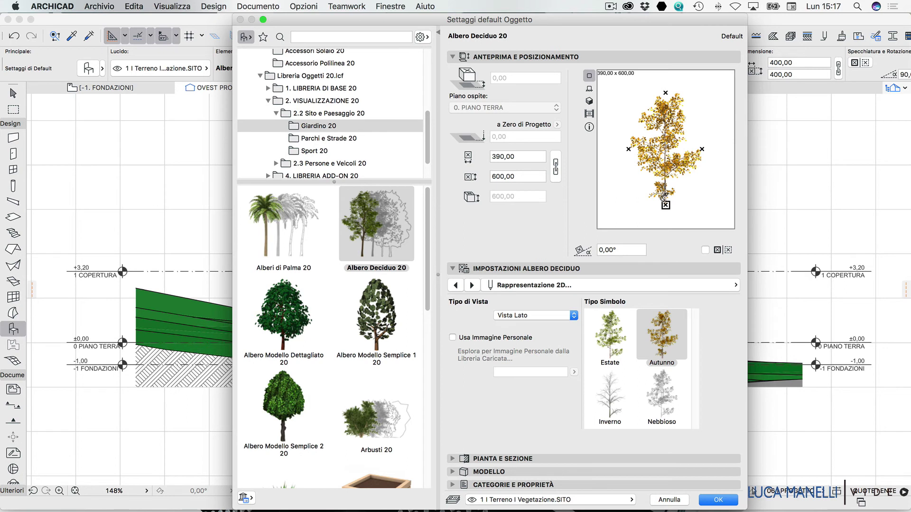
# - Try the Vista di Lato Simbolica view type with symbols Tipo 20 and Tipo 22, and return to Vista Lato
pyautogui.click(556, 318)
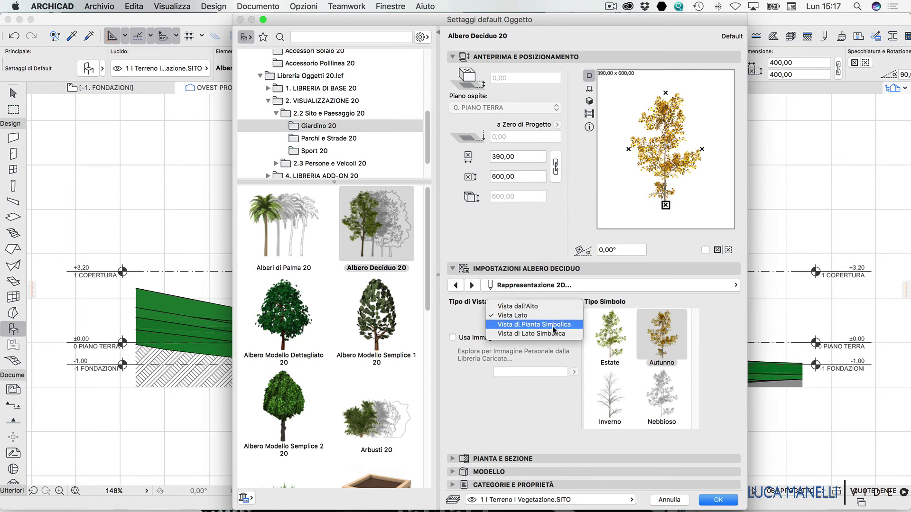
pyautogui.click(551, 334)
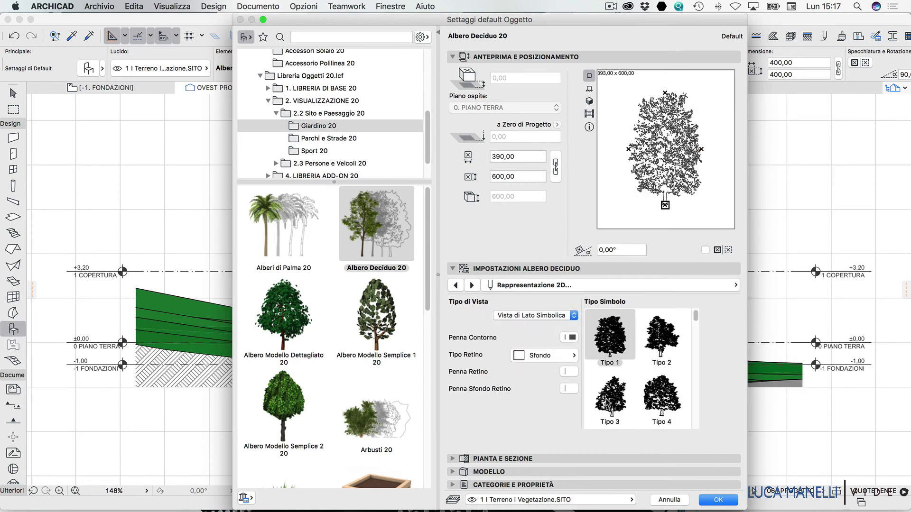
pyautogui.moveTo(696, 318); pyautogui.dragTo(696, 366)
pyautogui.click(664, 344)
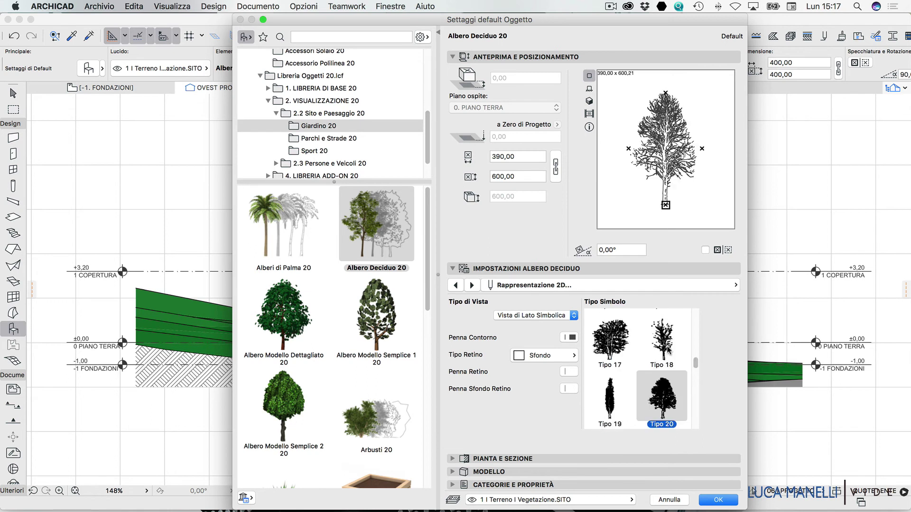
pyautogui.moveTo(695, 364); pyautogui.dragTo(697, 373)
pyautogui.click(674, 362)
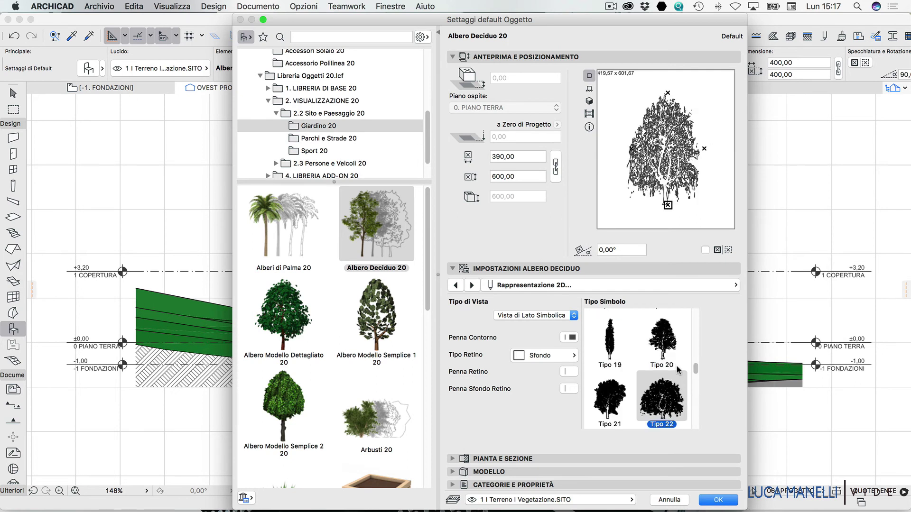
pyautogui.click(543, 315)
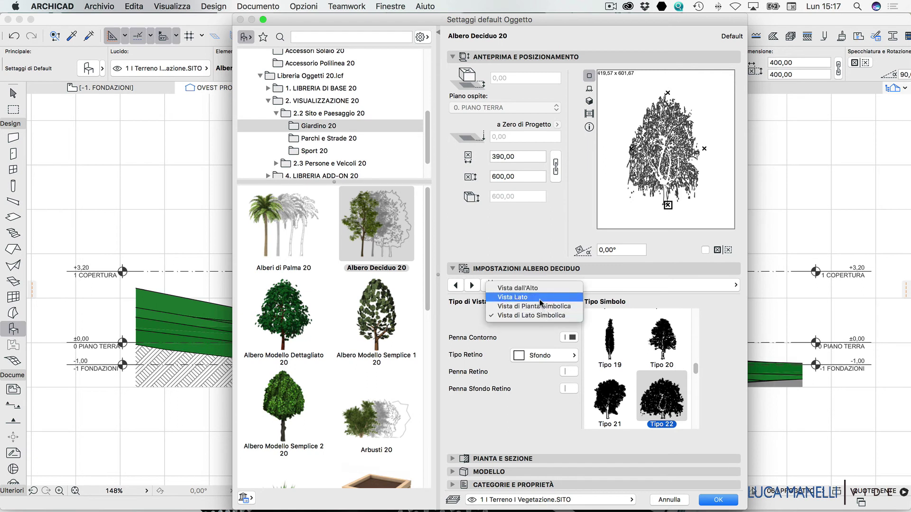
pyautogui.click(539, 298)
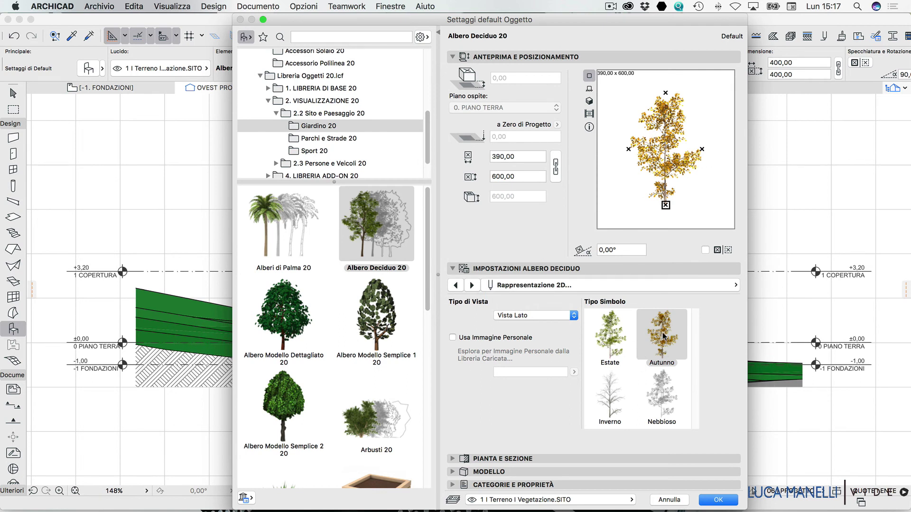
# - Try the Estate and Nebbioso symbol types in the preview and switch back to Autunno
pyautogui.click(616, 344)
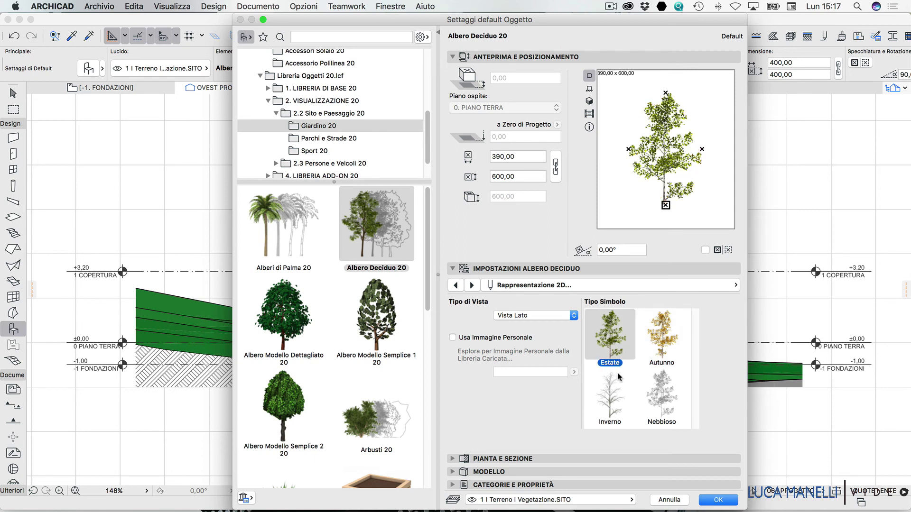
pyautogui.click(617, 373)
pyautogui.click(663, 404)
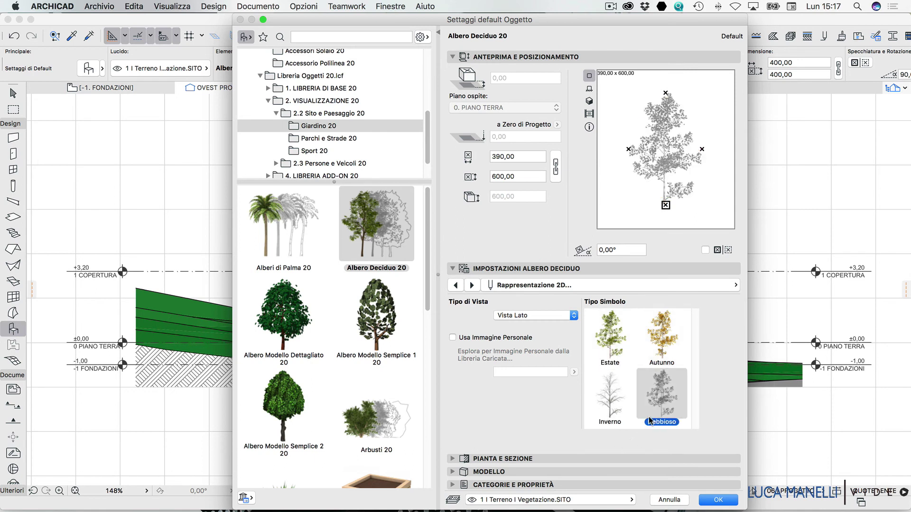
pyautogui.click(660, 337)
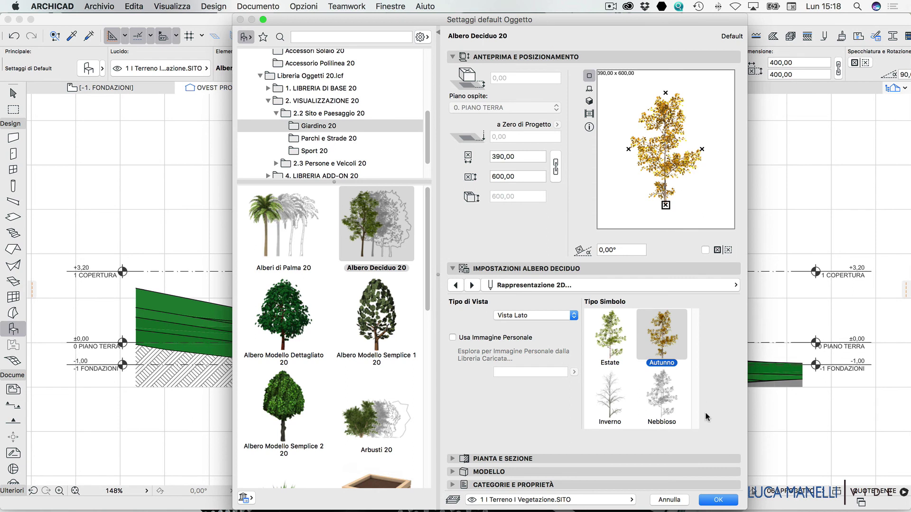
# - Accept the object settings and place the autumn tree upright on the slope beside the left retaining wall
pyautogui.click(715, 499)
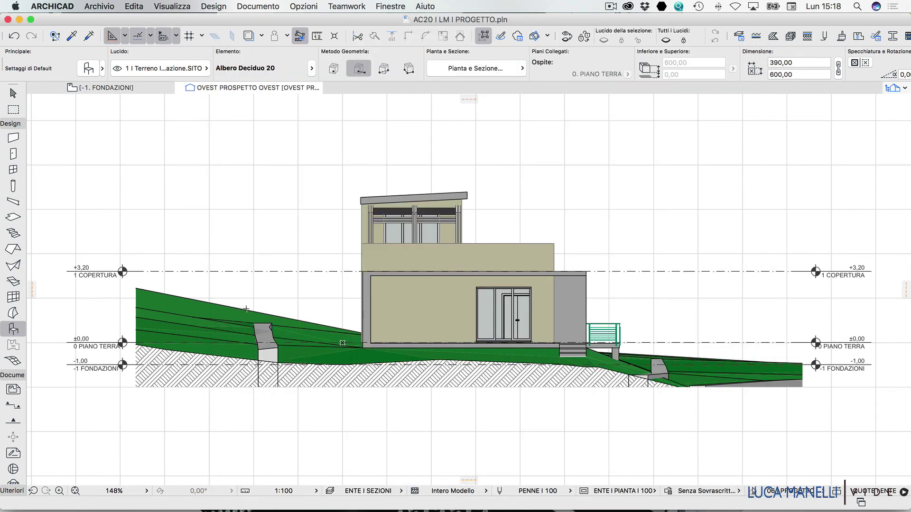
pyautogui.click(233, 331)
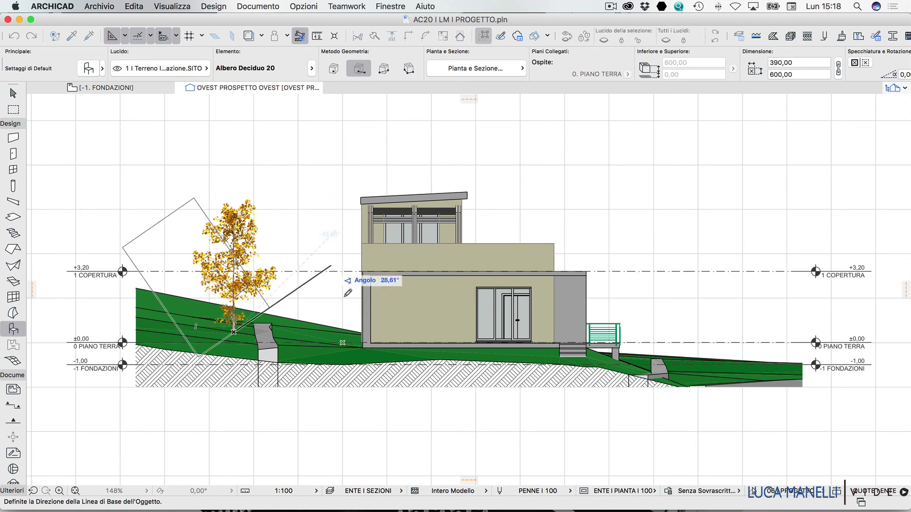
pyautogui.click(380, 332)
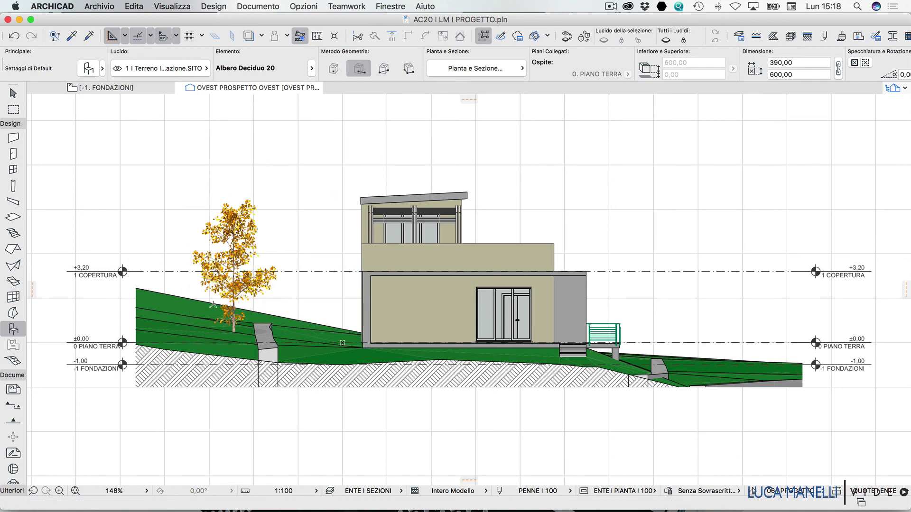
# - Move the tree from the left slope to the green railing beside the house's entrance steps
pyautogui.click(14, 93)
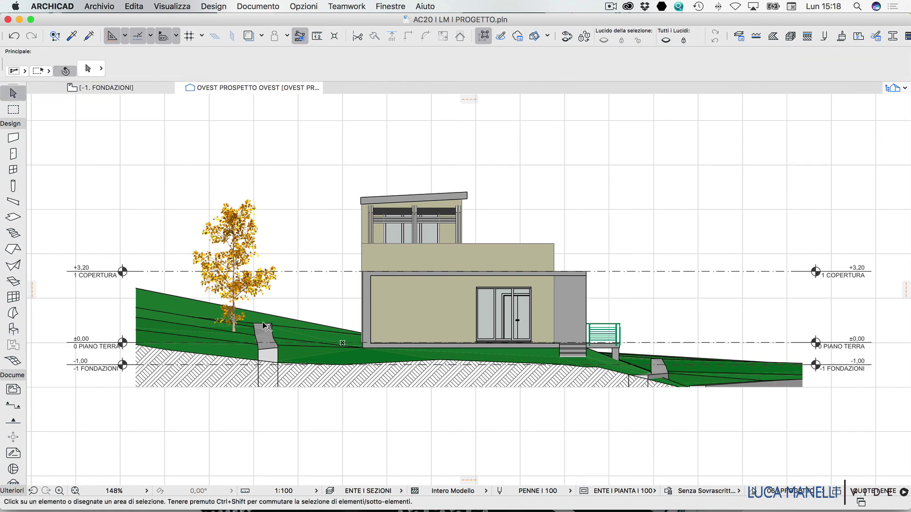
pyautogui.click(210, 319)
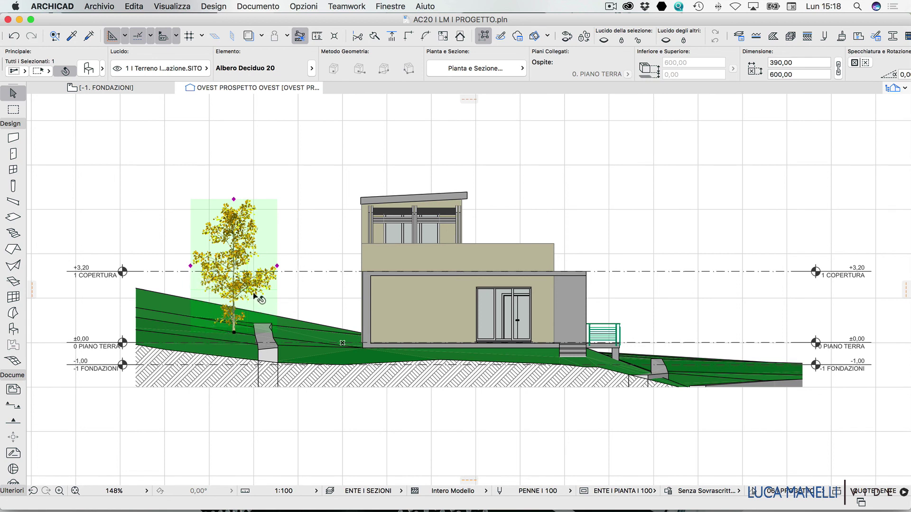
pyautogui.click(234, 332)
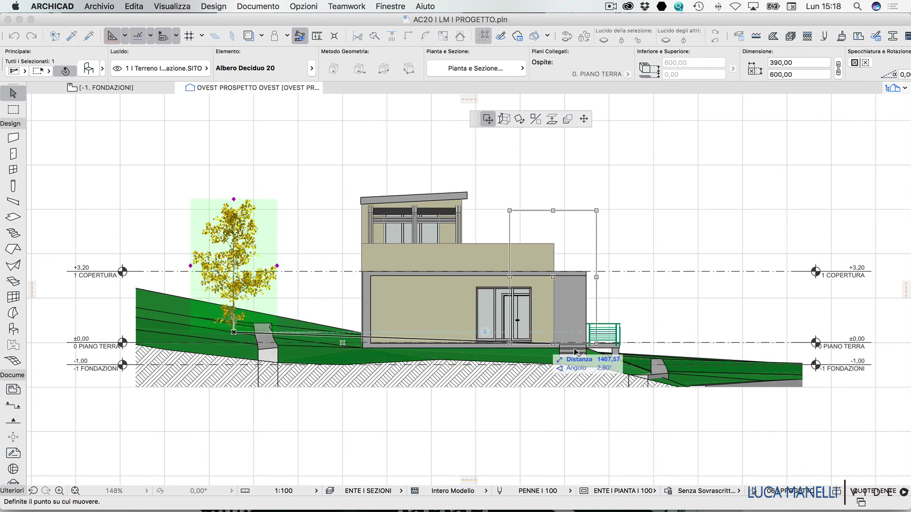
pyautogui.click(606, 353)
pyautogui.click(702, 154)
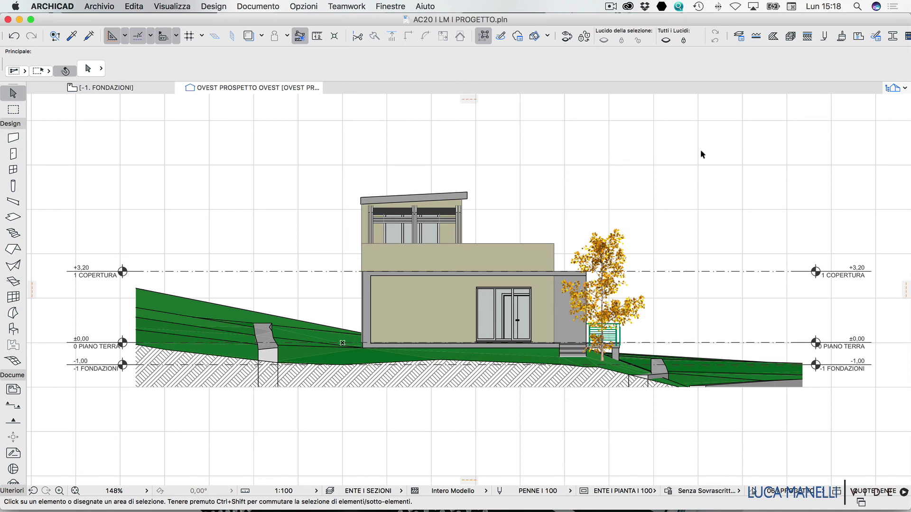
# - Change the symbol type of the tree beside the railing to Inverno
pyautogui.click(617, 250)
pyautogui.click(88, 68)
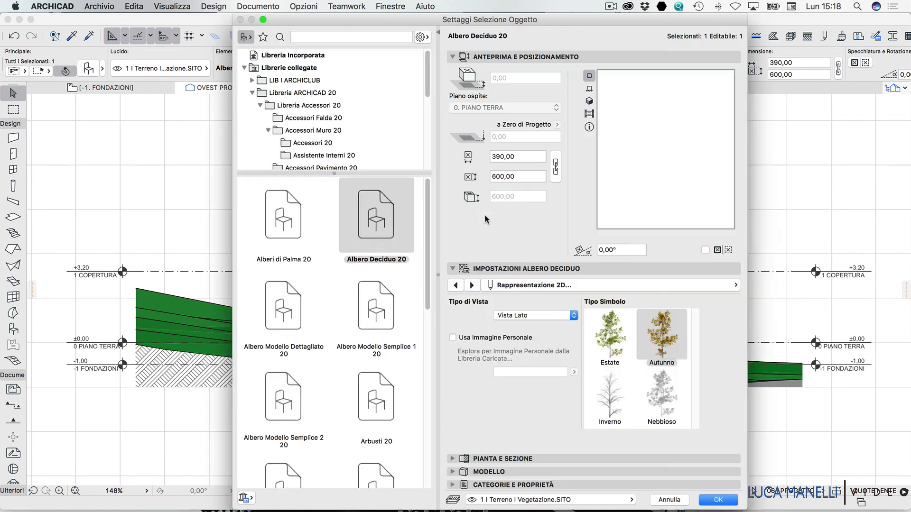
pyautogui.click(610, 399)
pyautogui.click(719, 500)
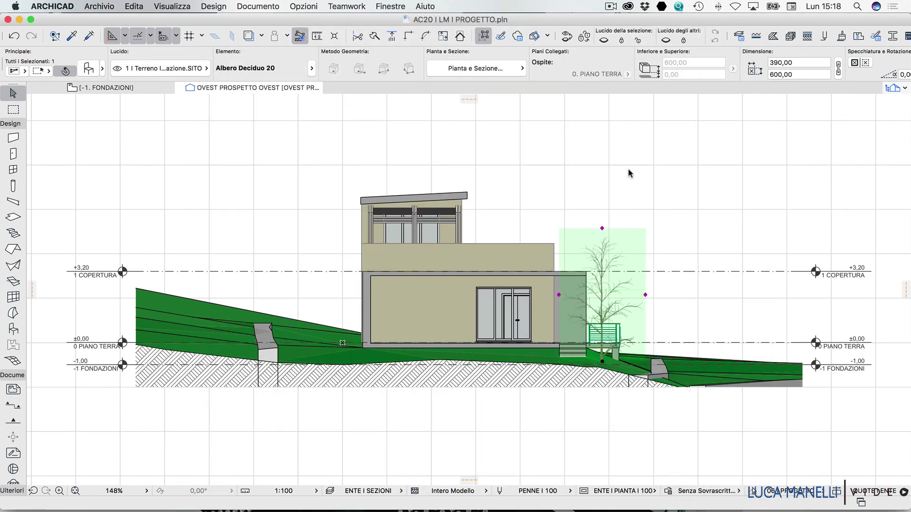
# - Set the symbol type of the selected tree to Nebbioso and deselect it
pyautogui.click(89, 69)
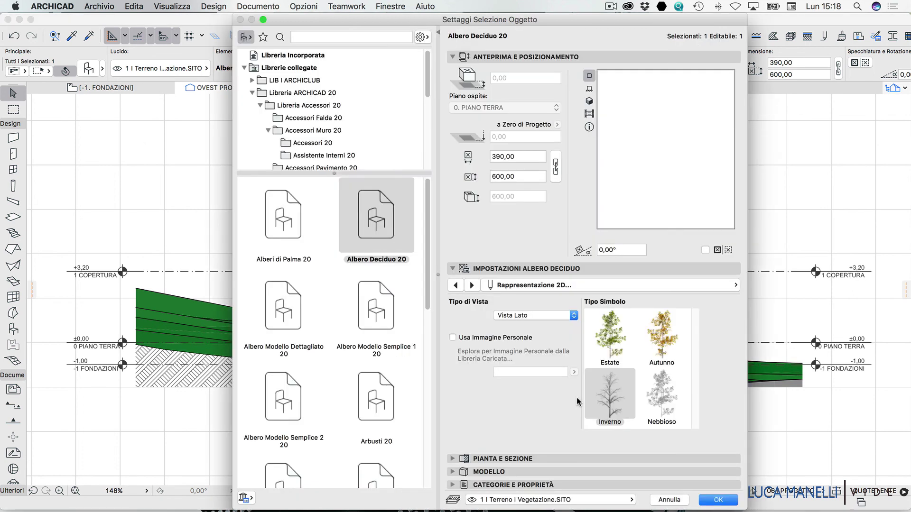
pyautogui.click(662, 394)
pyautogui.click(717, 499)
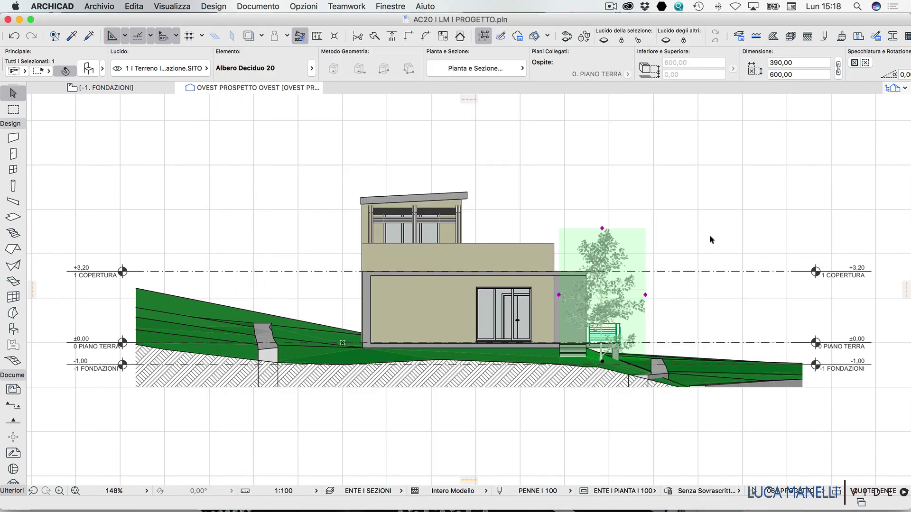
pyautogui.click(710, 234)
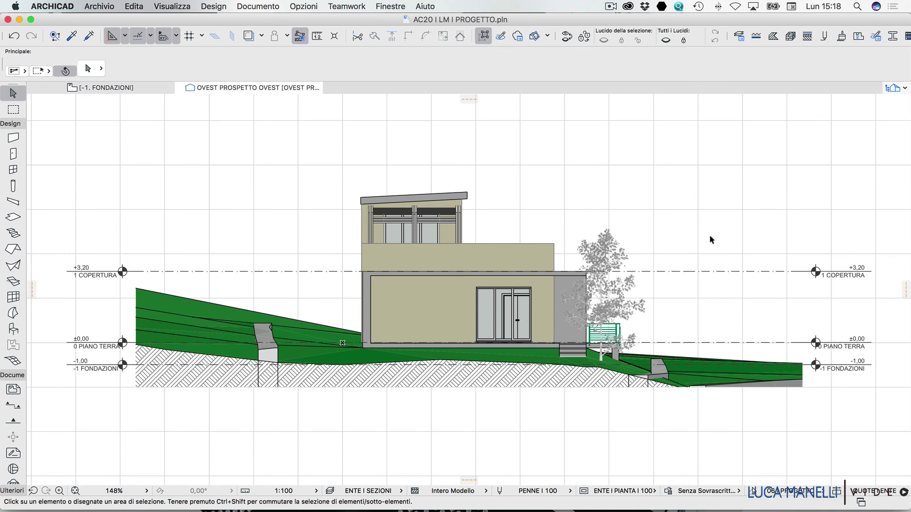